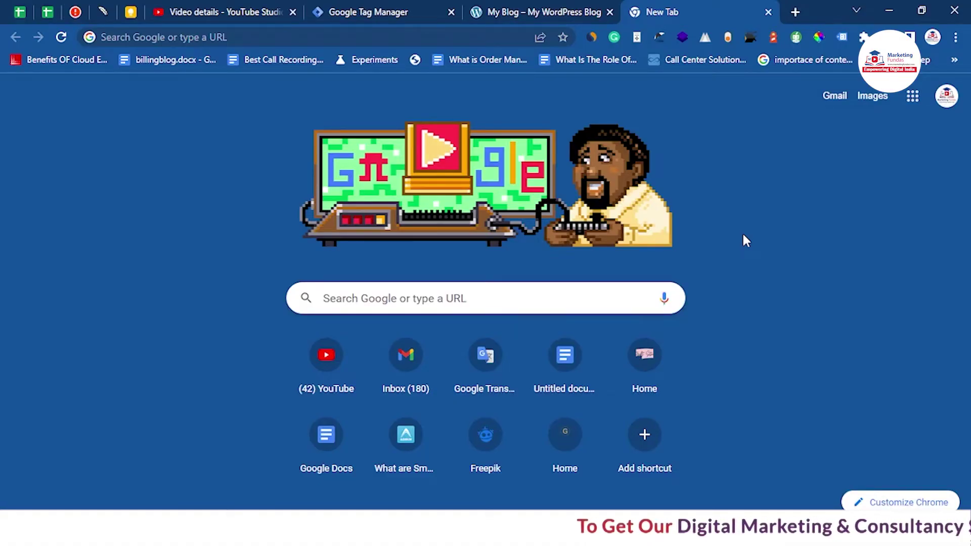
- Run a Google search for 'google analytics' from the Chrome address-bar suggestion
click(366, 37)
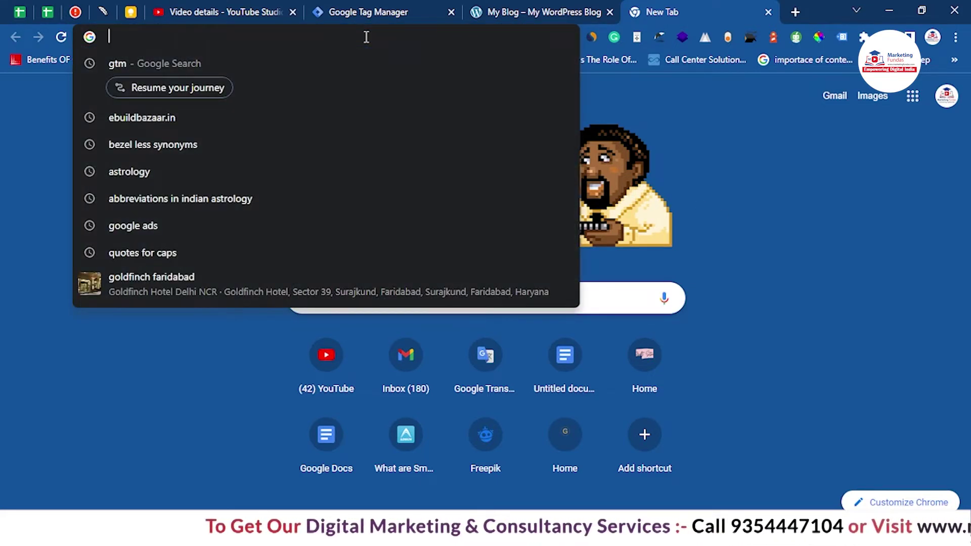
text(google ana)
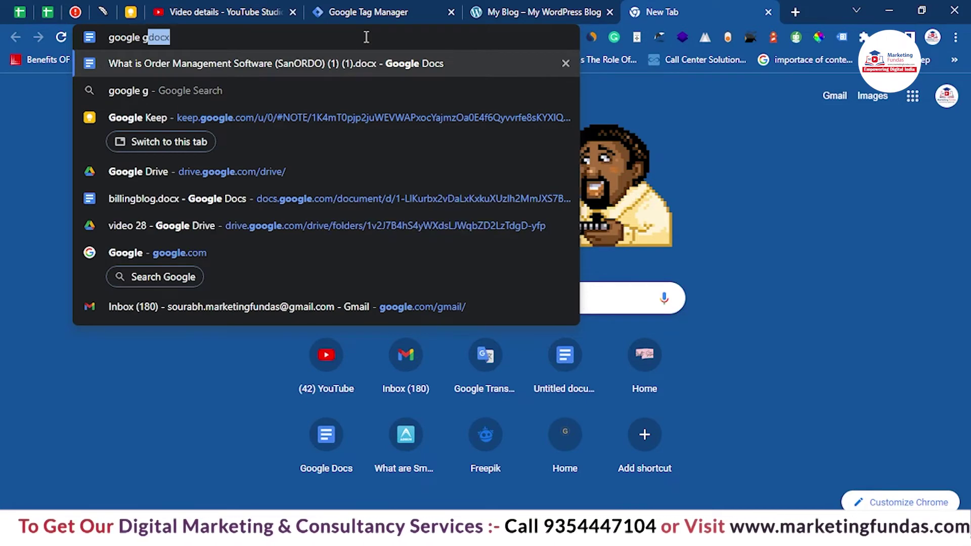
key(Down)
key(Return)
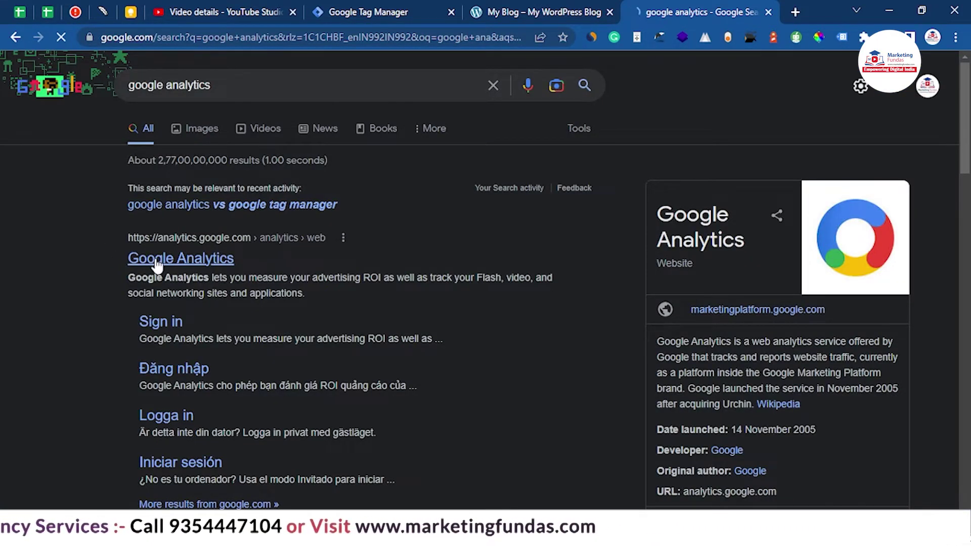
- Open the Google Analytics site from the results and dismiss the personalized content tip
click(157, 260)
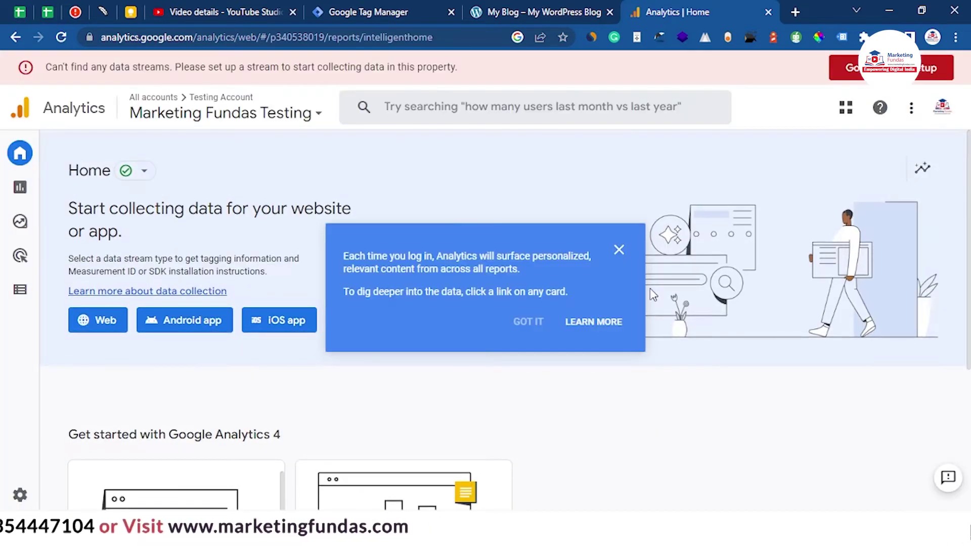
click(619, 250)
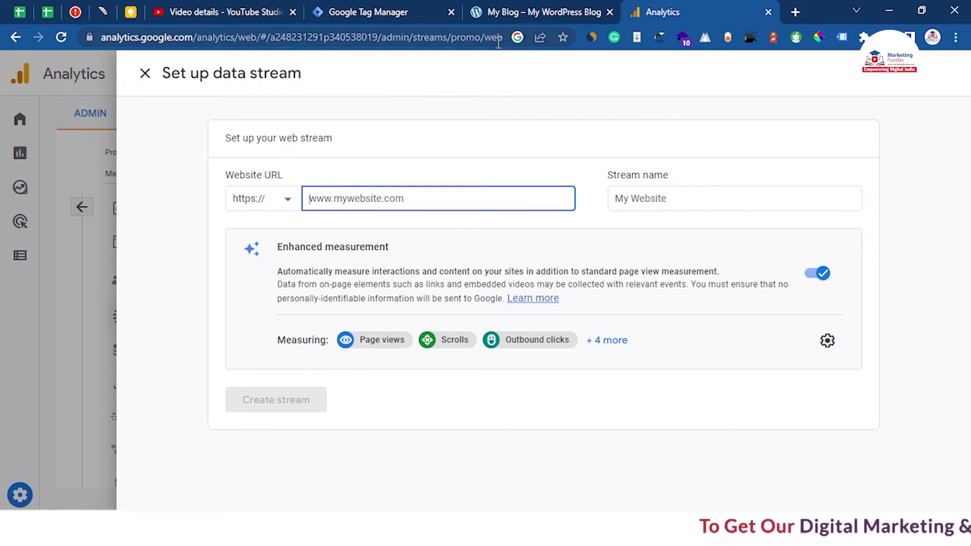
- Copy the blog address marketingking.unaux.com/ from the My Blog tab
click(511, 17)
click(290, 38)
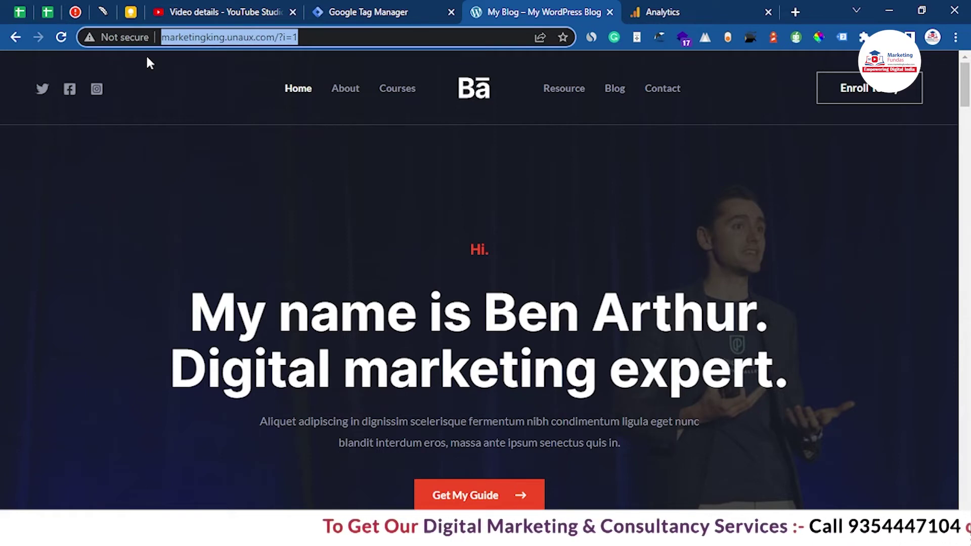
click(659, 11)
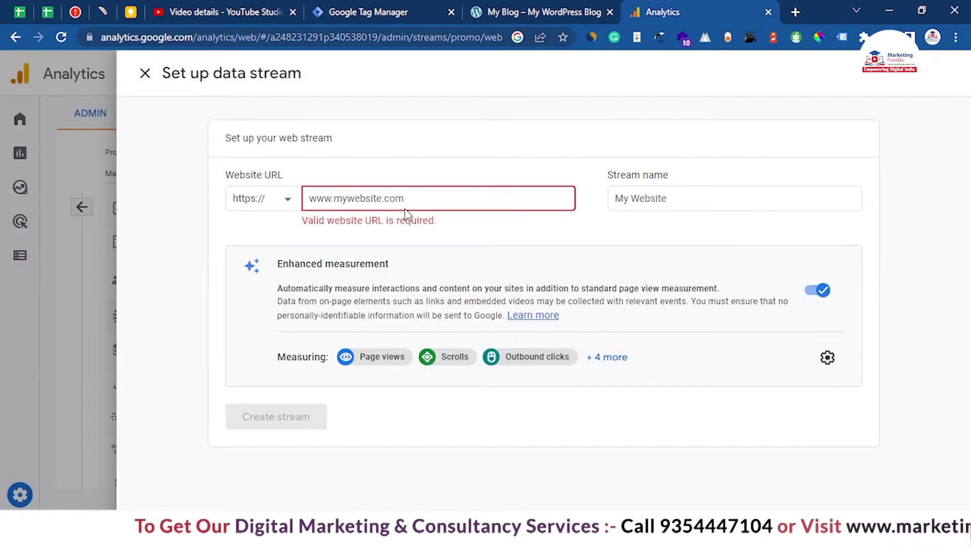
text(http://marketingking.unaux.com/)
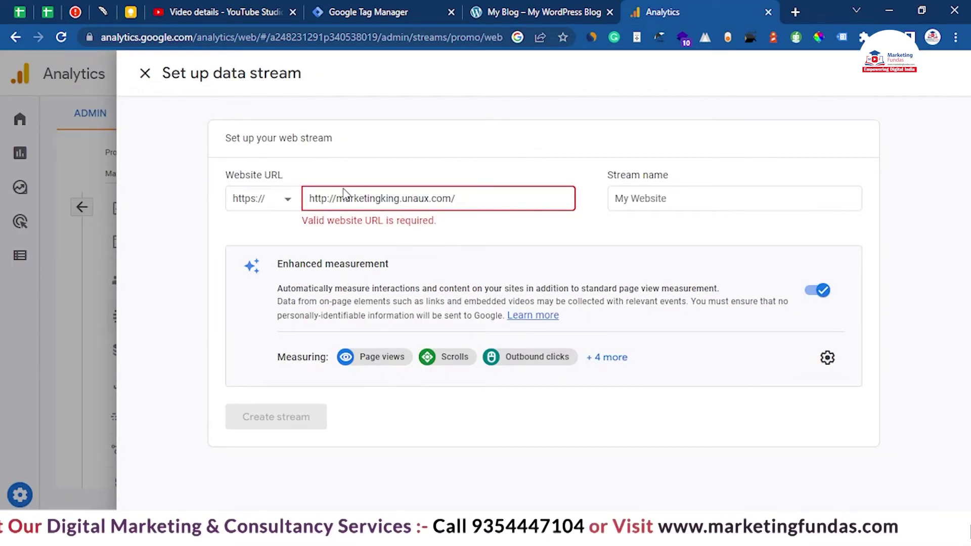
drag(336, 198, 307, 199)
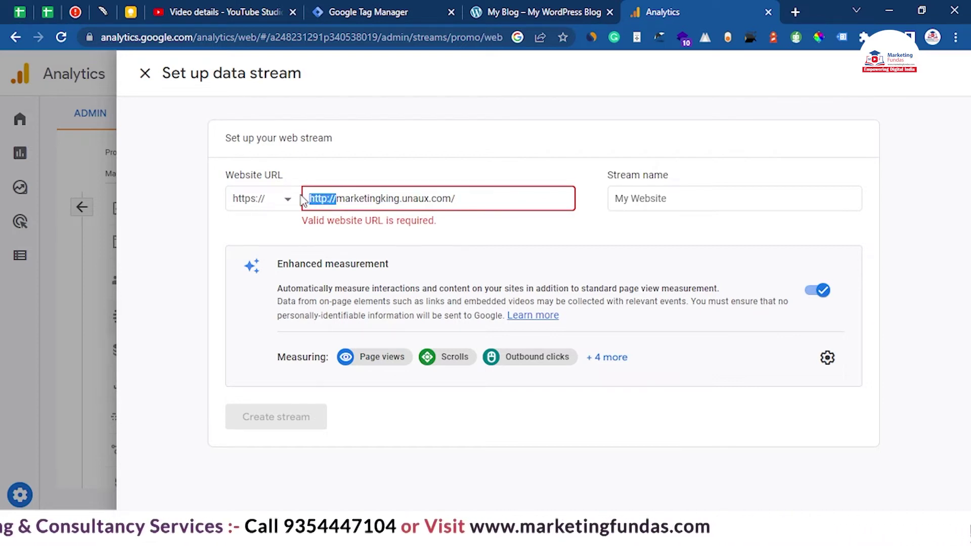
key(BackSpace)
click(288, 212)
click(288, 212)
click(634, 202)
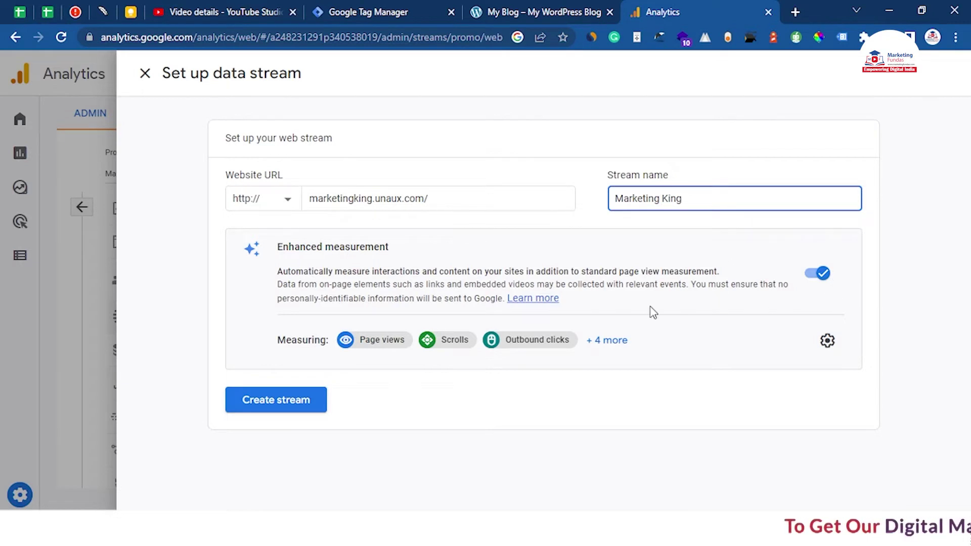
- Create the Marketing King web stream and copy its measurement ID for use in Tag Manager
click(267, 404)
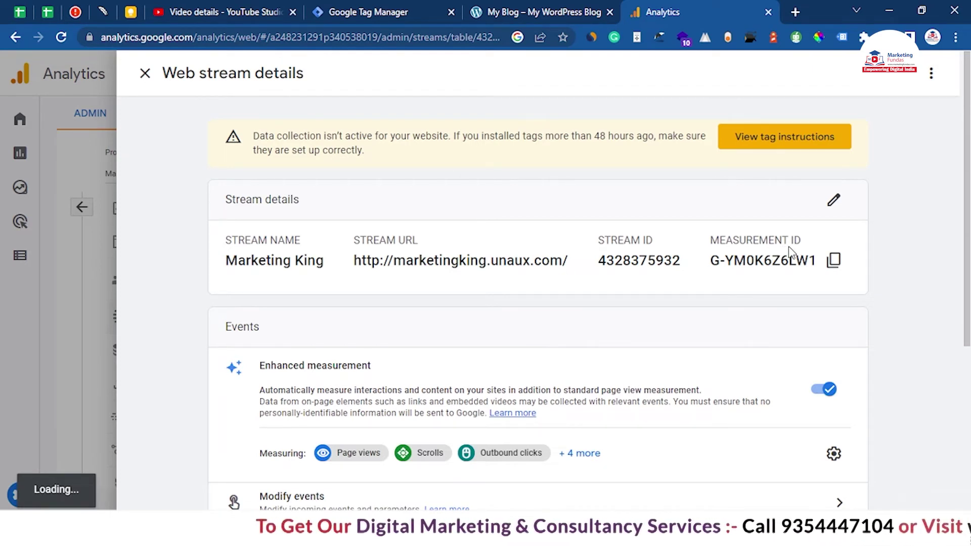
click(834, 262)
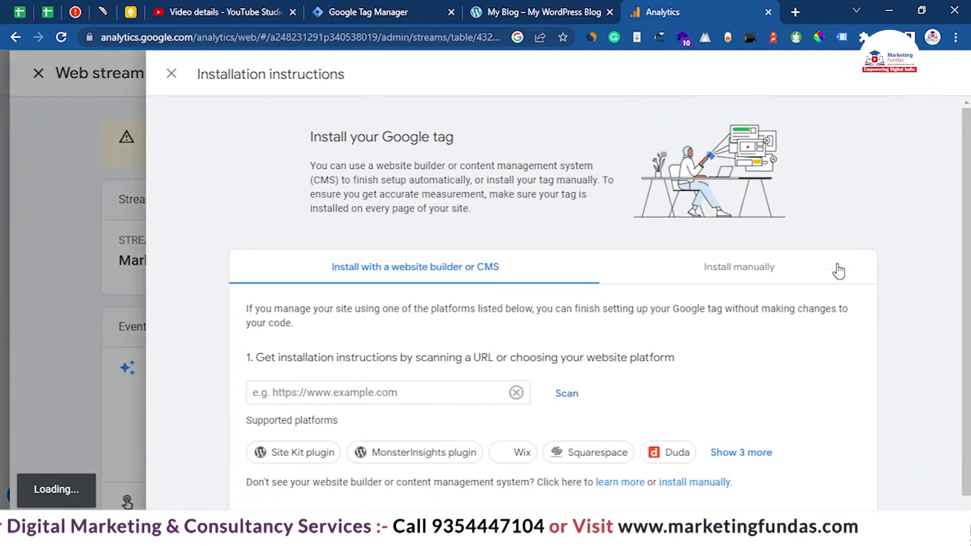
click(172, 73)
click(833, 263)
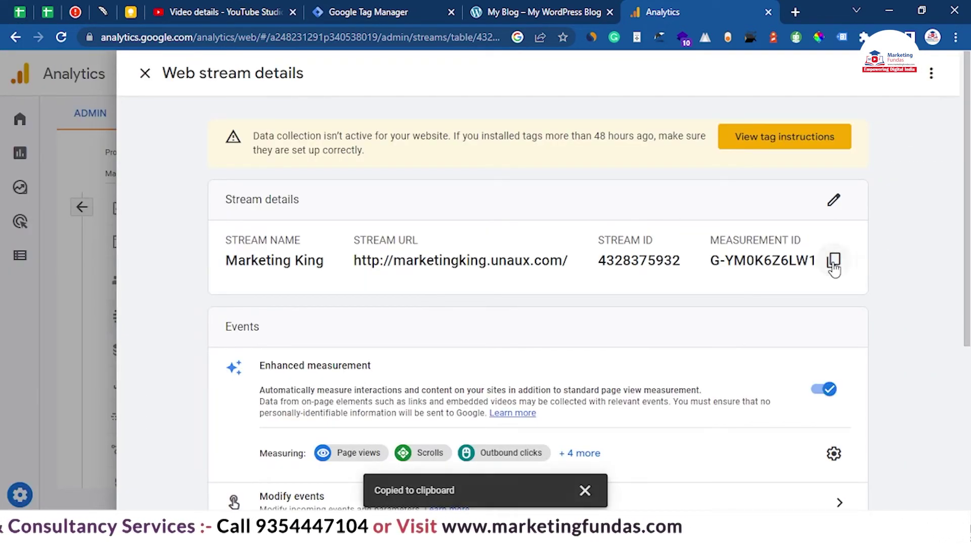
click(389, 15)
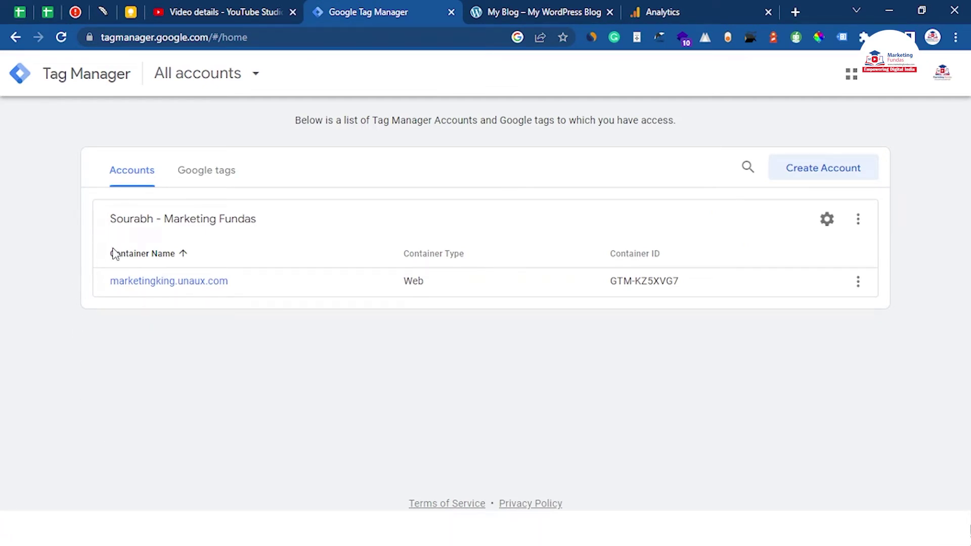
- Create a new tag in the marketingking.unaux.com container and browse the tag type list
click(194, 286)
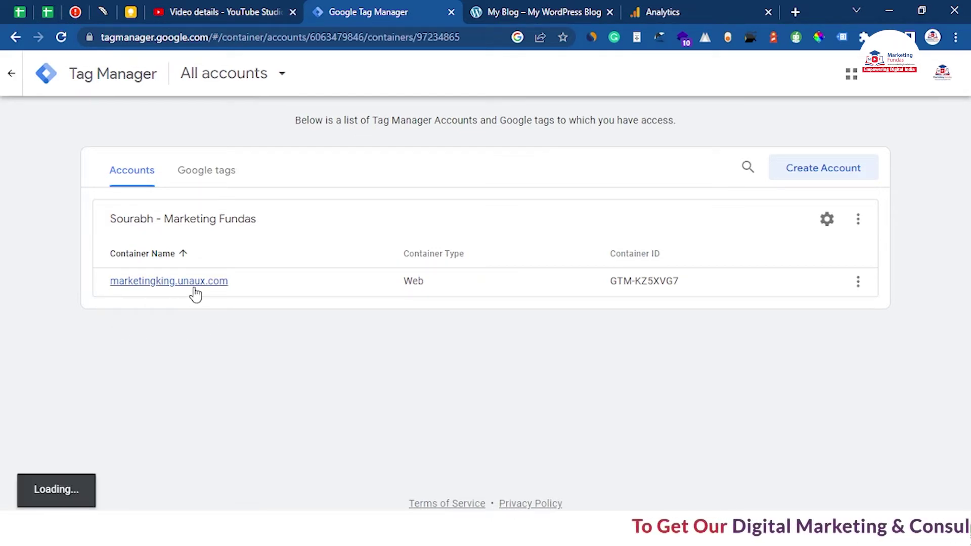
click(57, 253)
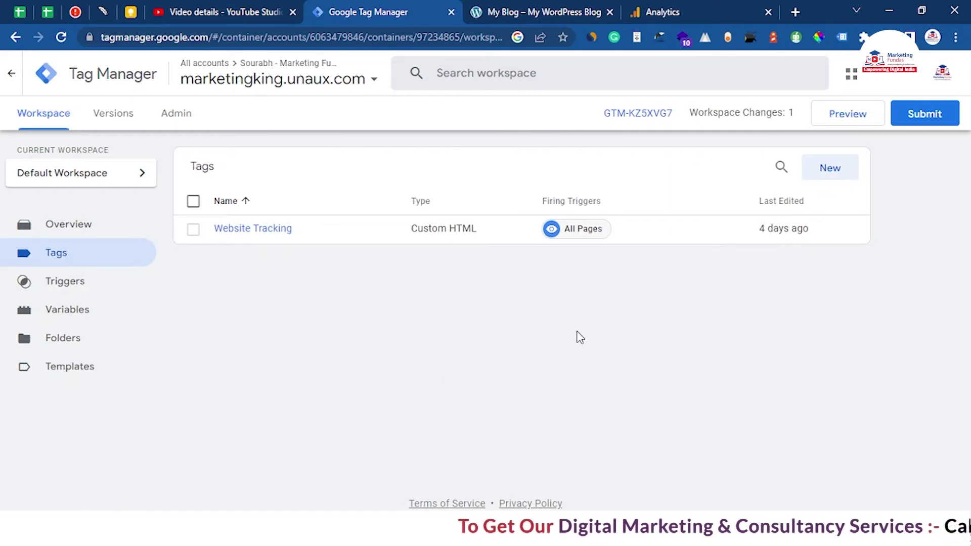
click(825, 171)
click(861, 136)
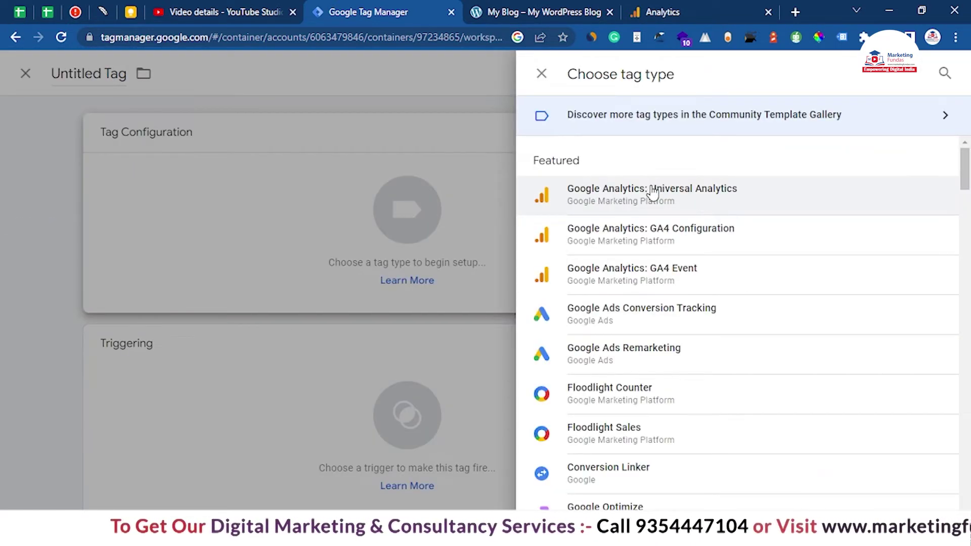
scroll(724, 356, down, 3)
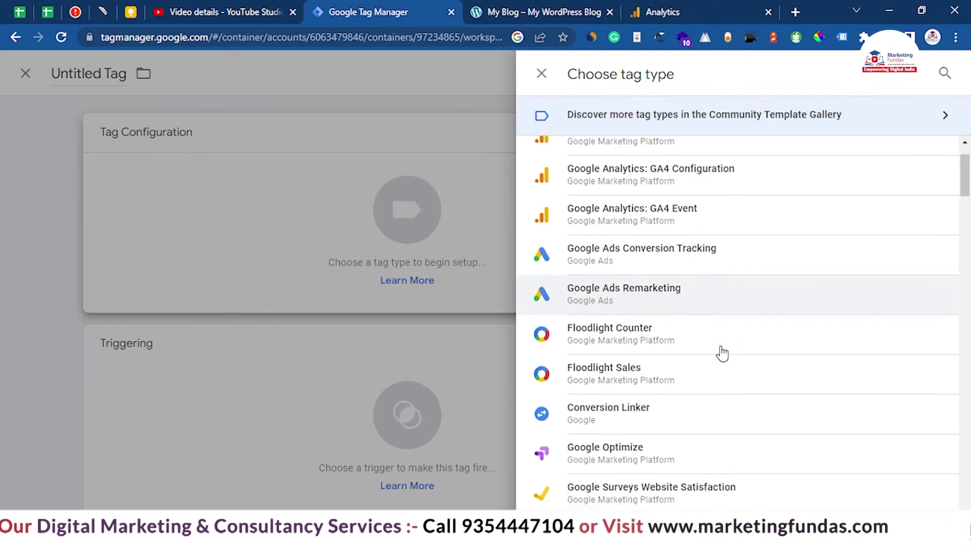
scroll(723, 349, up, 2)
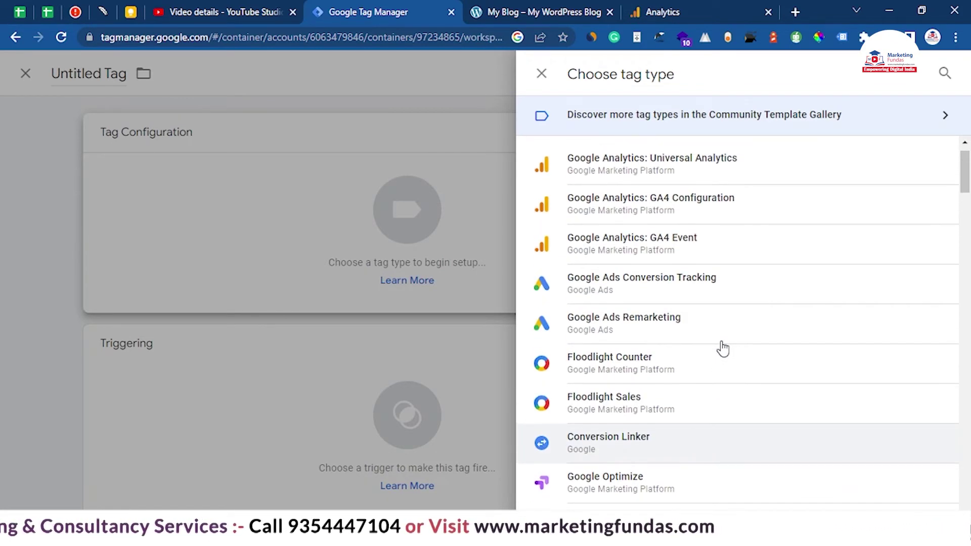
scroll(723, 349, up, 1)
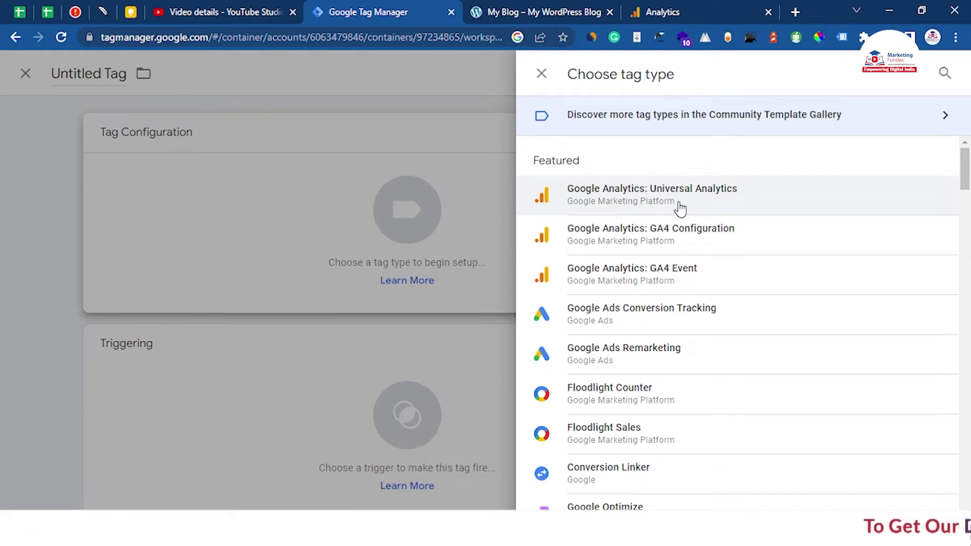
- Set the tag type to GA4 Configuration with measurement ID G-YM0K6Z6LW1 and save
click(689, 240)
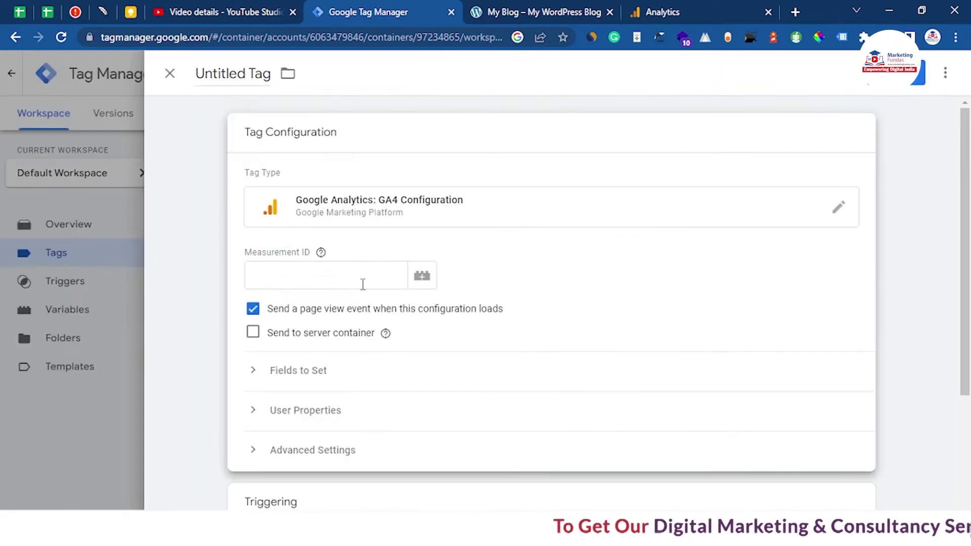
key(ctrl+v)
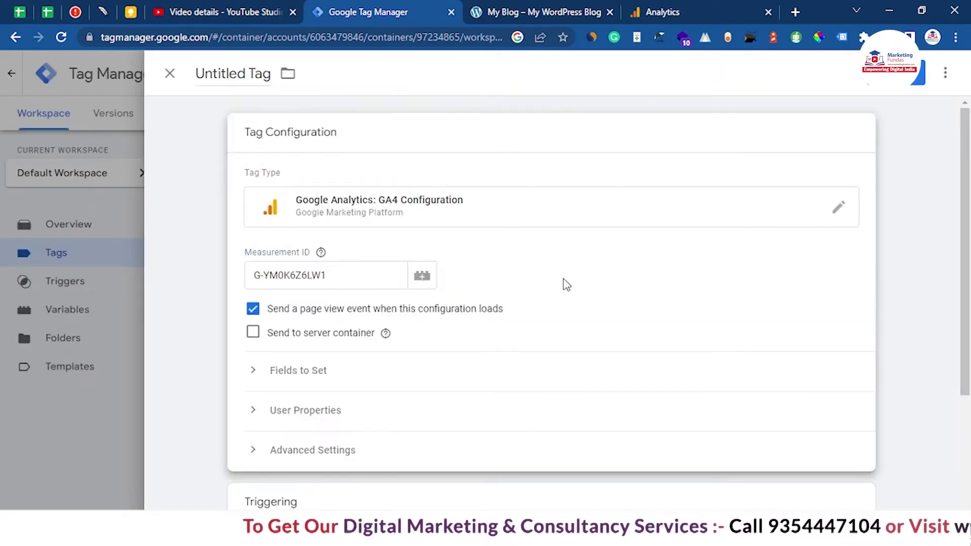
scroll(581, 283, down, 1)
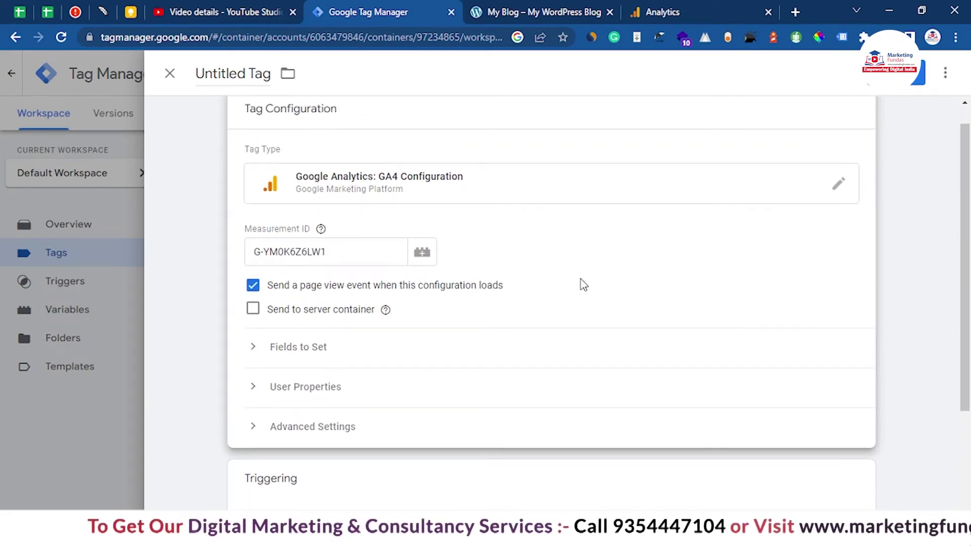
scroll(529, 267, up, 1)
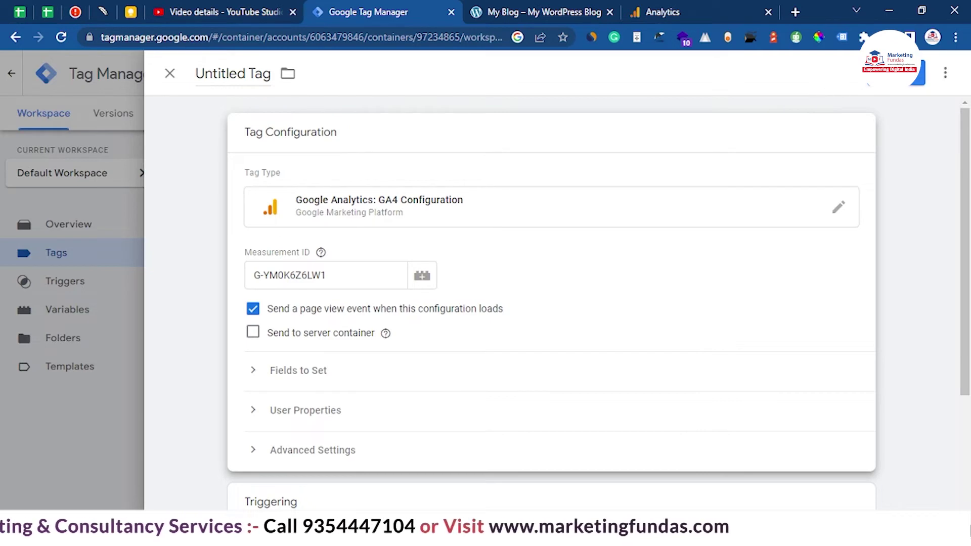
click(908, 72)
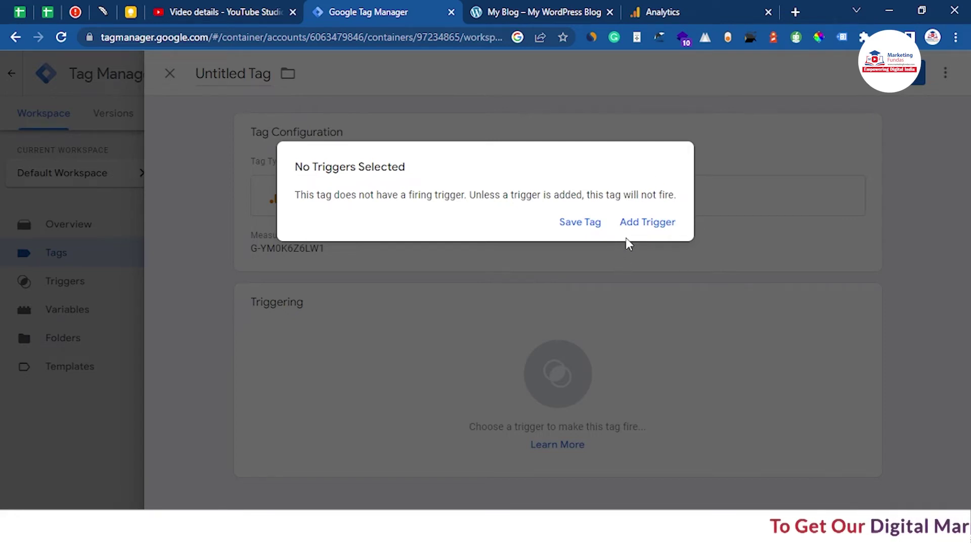
- Add the All Pages trigger and save the tag as 'Google Analytics GA4 Configuration'
click(632, 223)
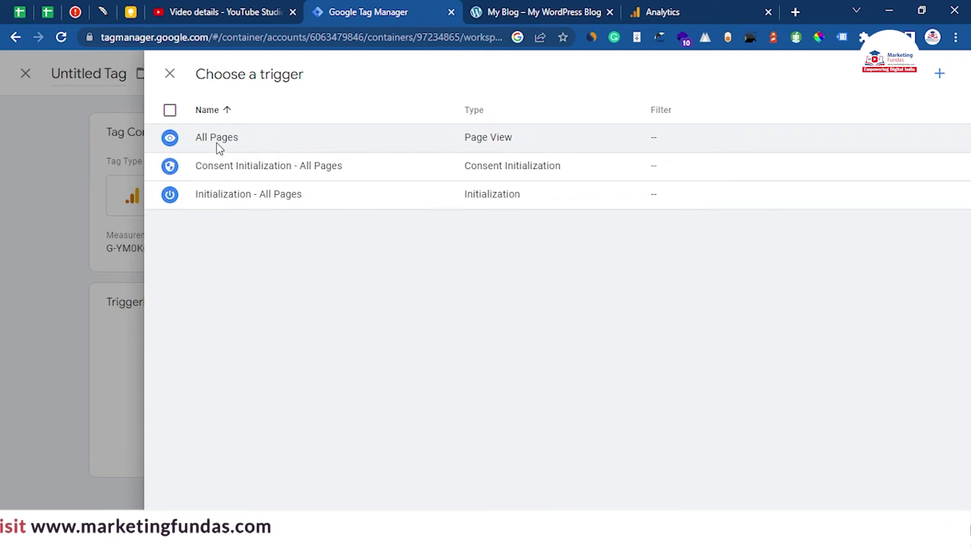
click(218, 146)
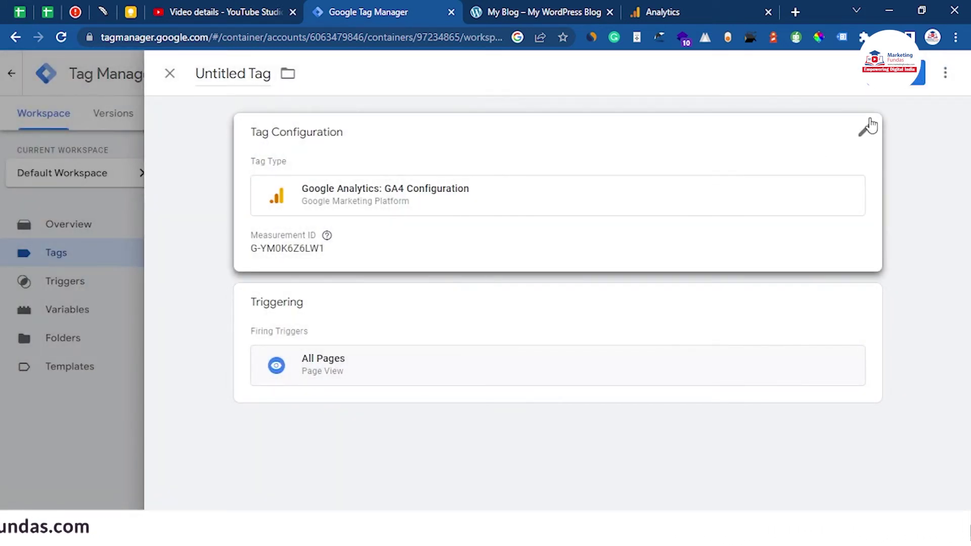
click(915, 73)
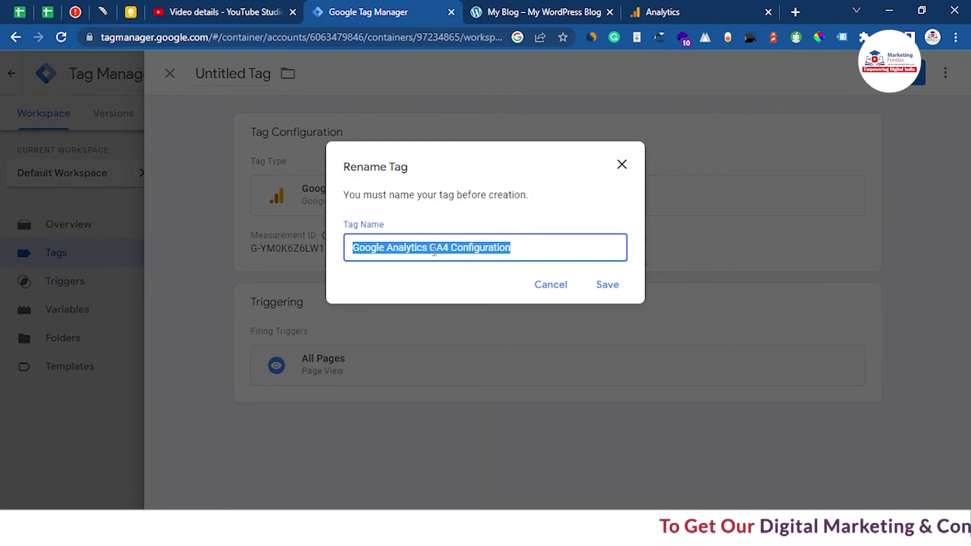
click(609, 284)
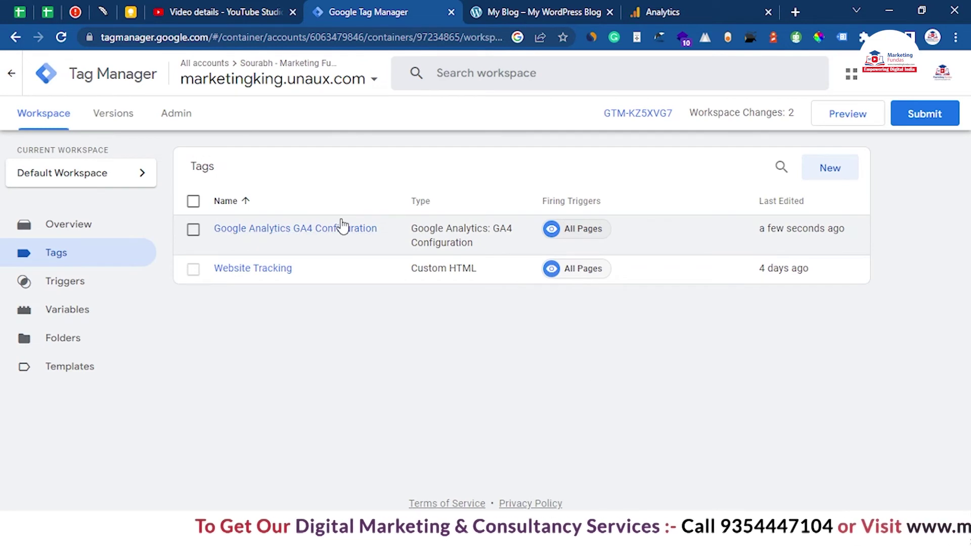
click(514, 7)
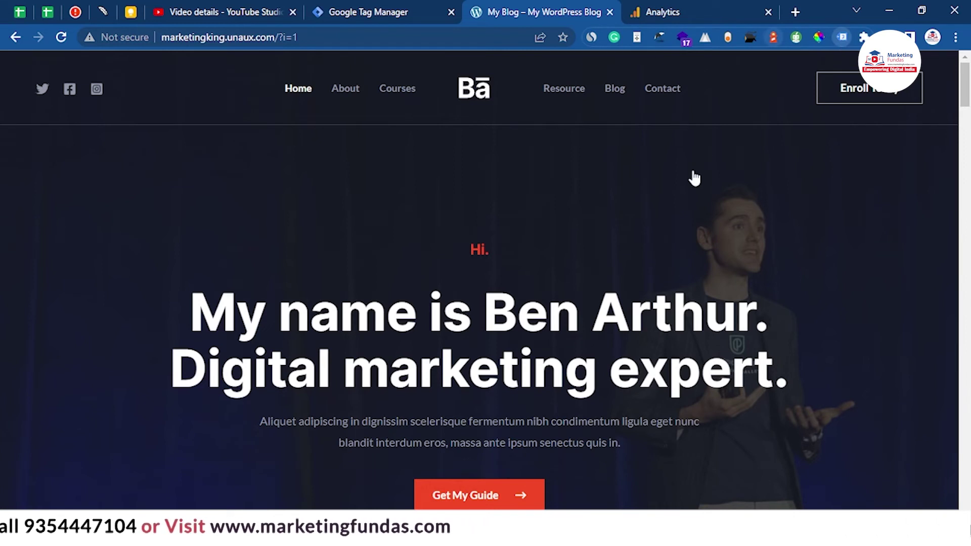
key(ctrl+shift+Tab)
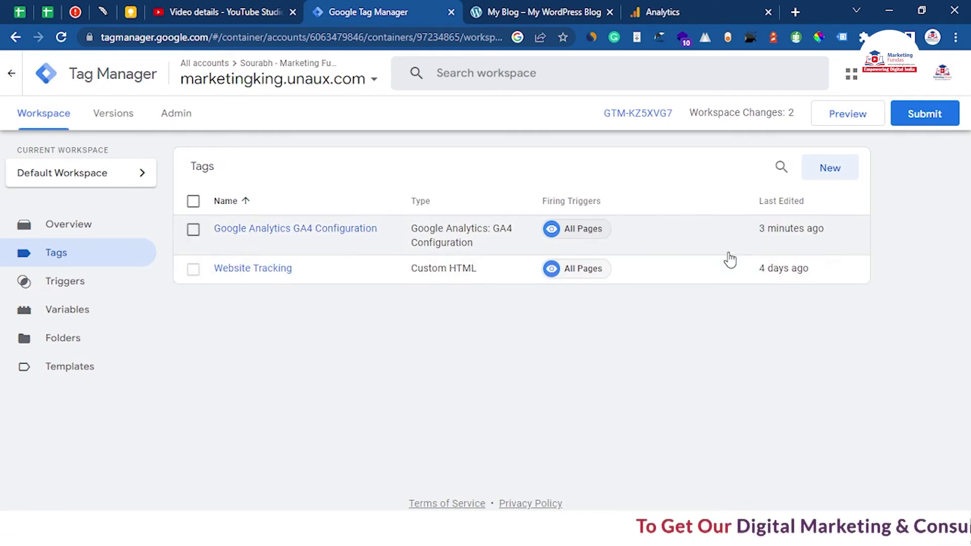
- Submit and publish the workspace as Version 3 named 'GA4 Analytics'
click(921, 121)
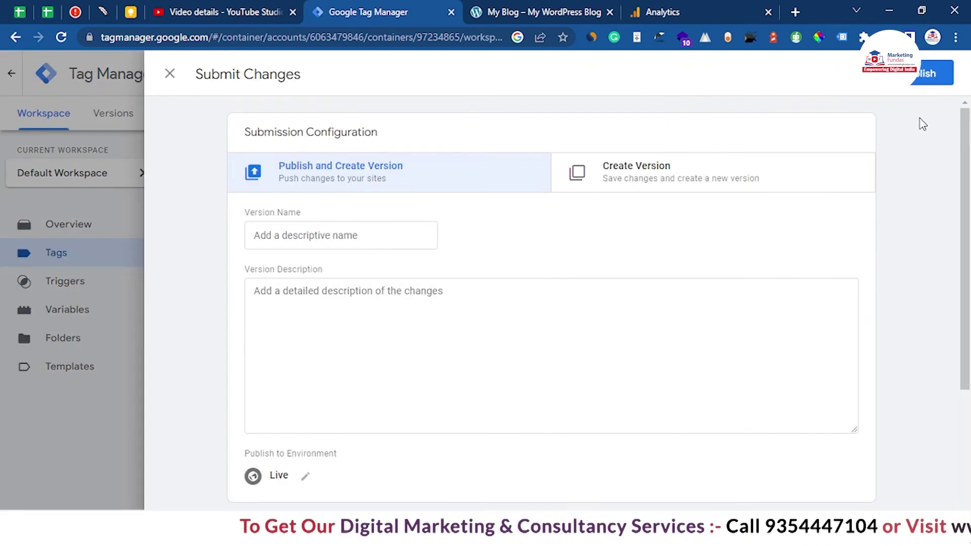
click(399, 230)
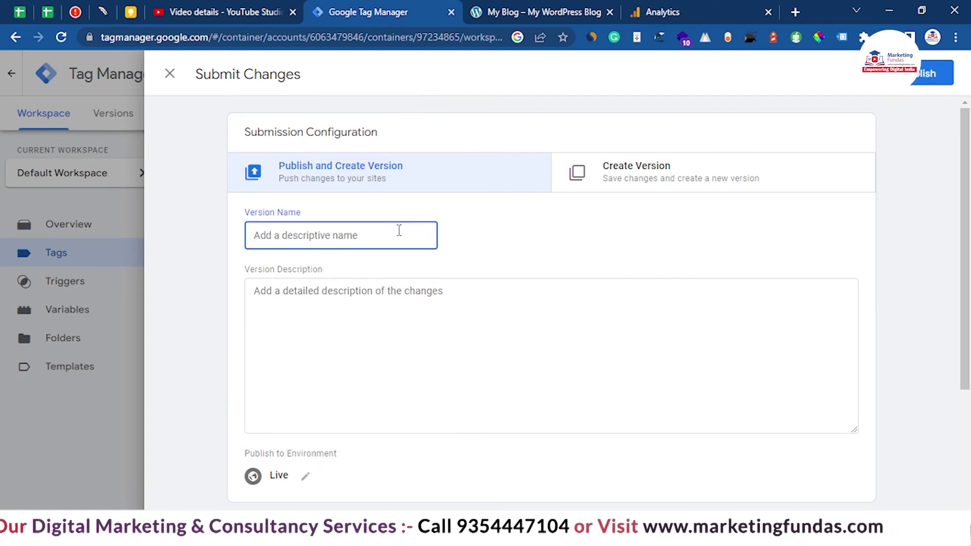
text(GA4 Analytics)
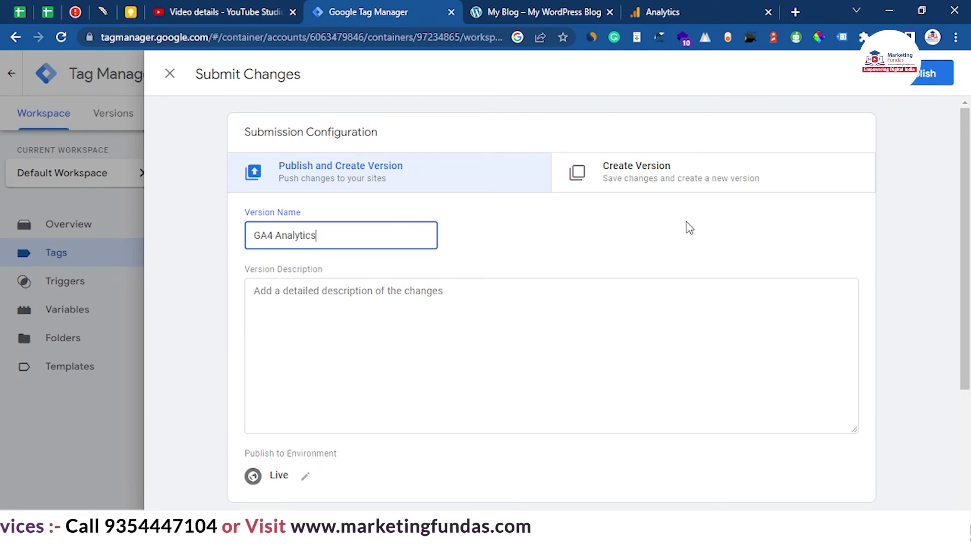
click(910, 81)
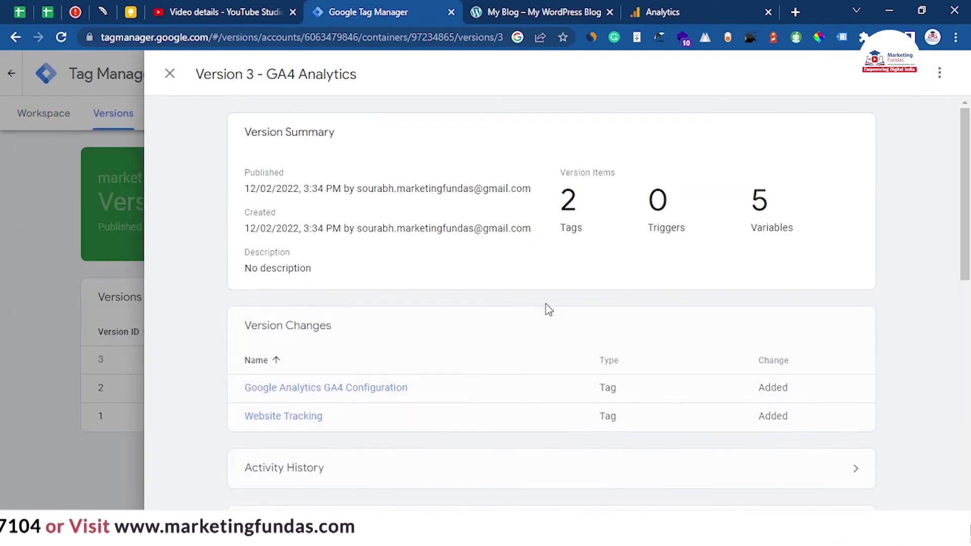
scroll(305, 245, down, 4)
scroll(299, 242, up, 4)
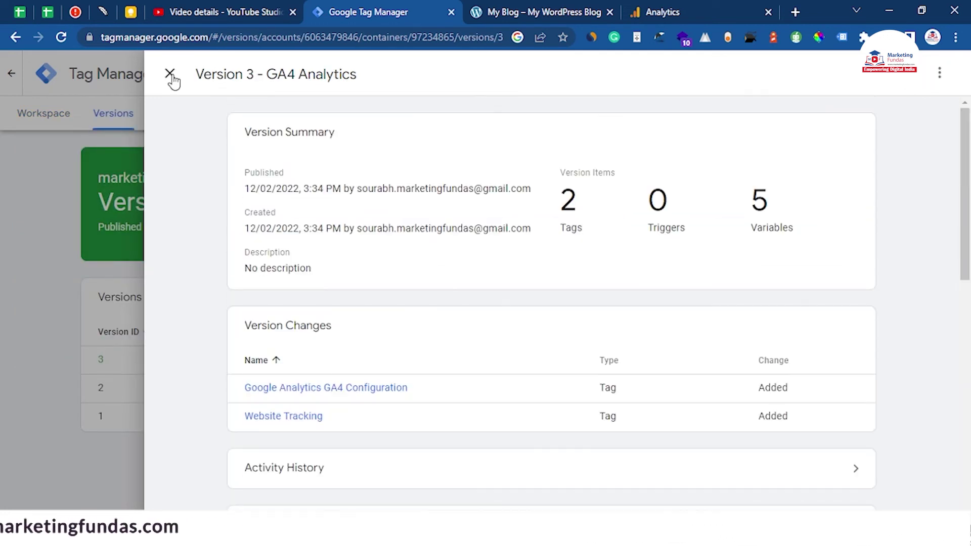
click(170, 74)
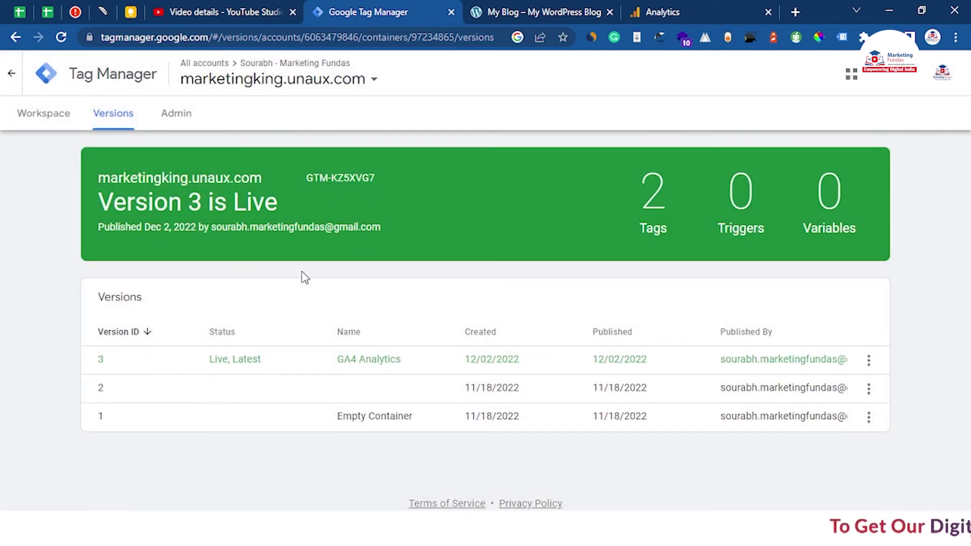
- Check the Marketing King stream details in Analytics, then return to the marketingking.unaux.com blog
click(560, 14)
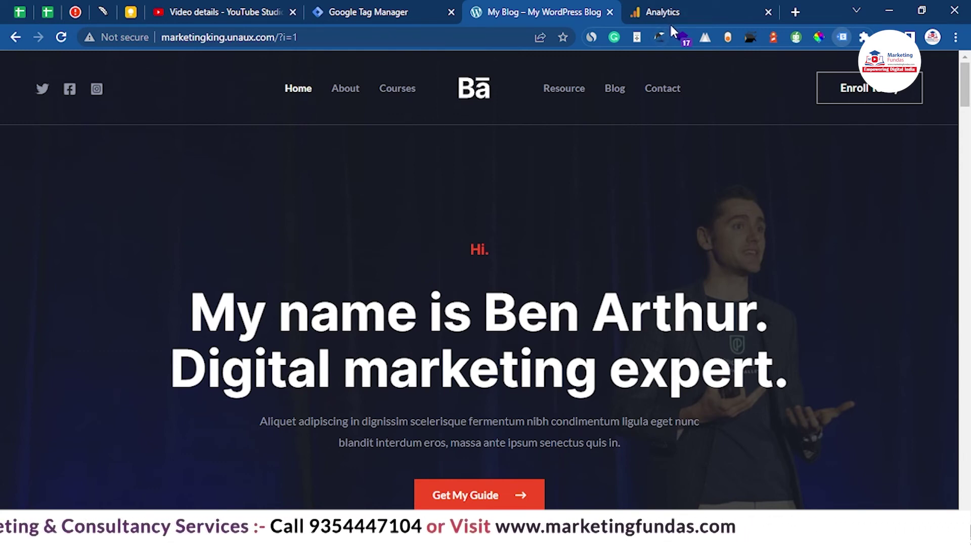
click(660, 11)
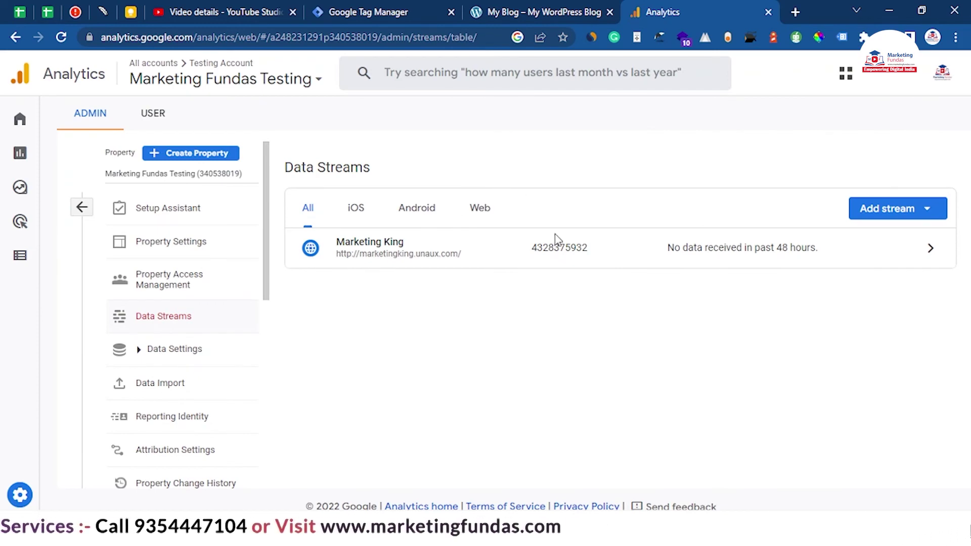
click(497, 263)
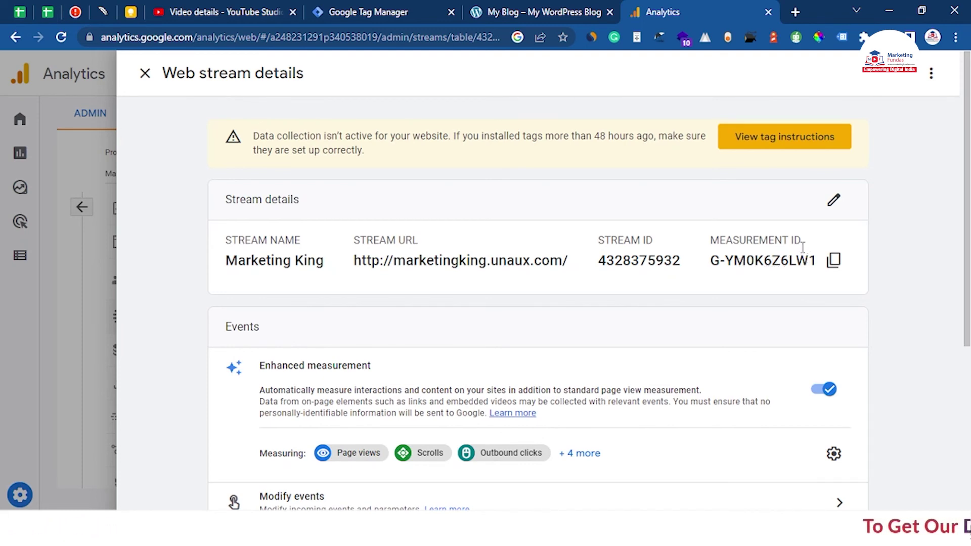
click(523, 7)
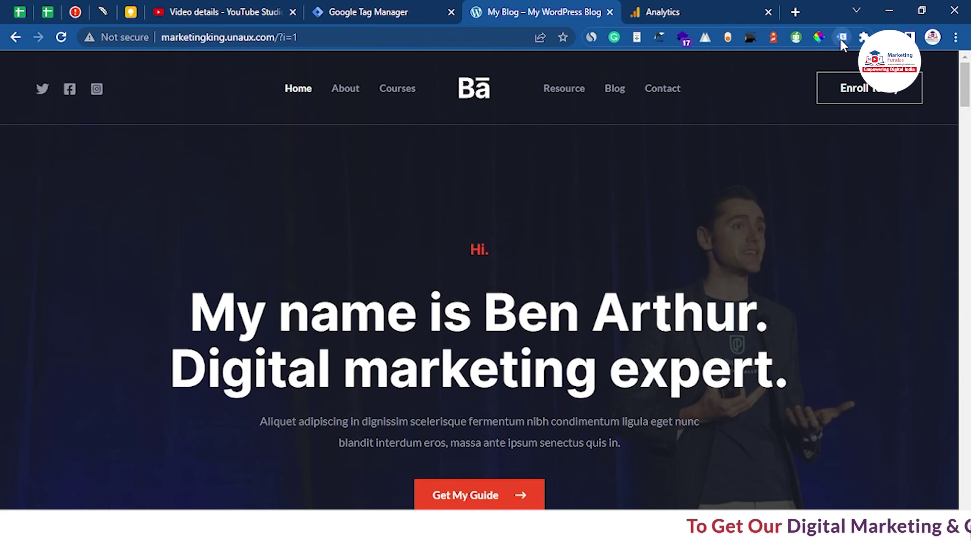